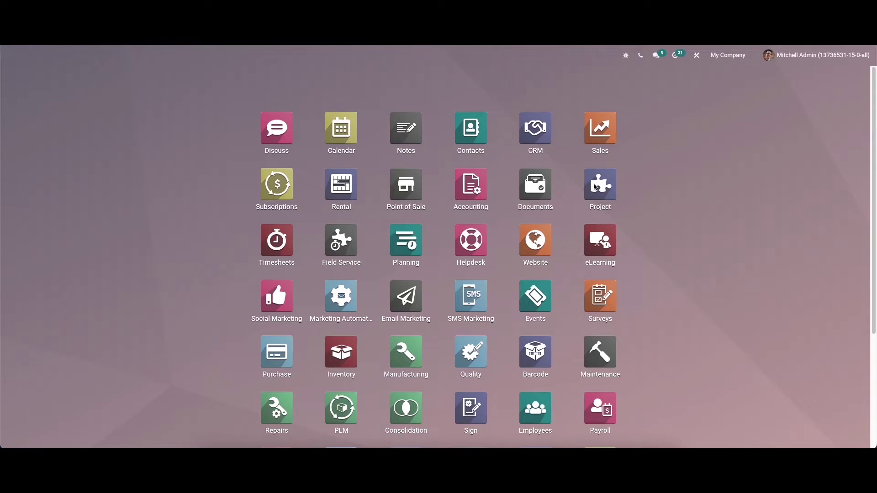
# Step: Go from the Project app to its Configuration > Settings page
pyautogui.click(595, 186)
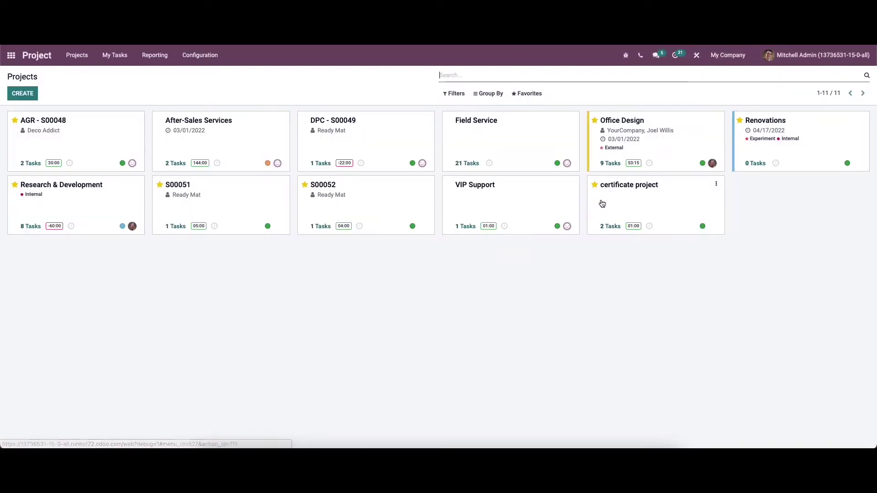
pyautogui.click(192, 56)
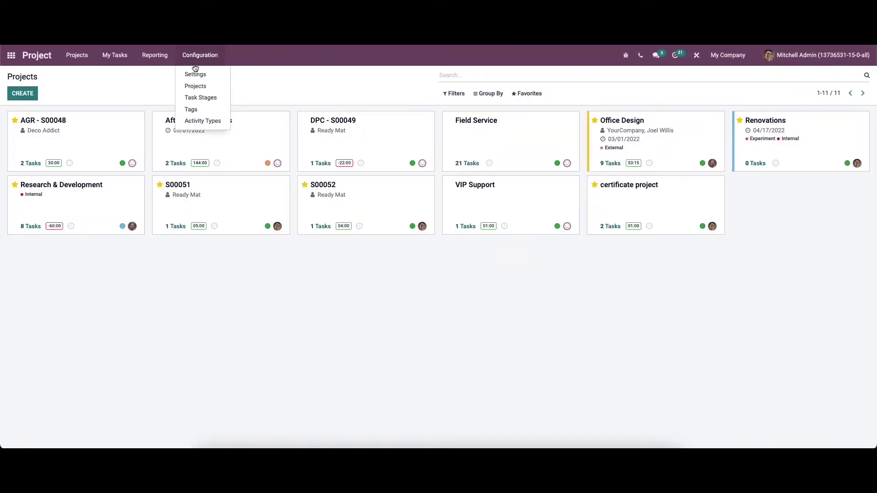
pyautogui.click(196, 73)
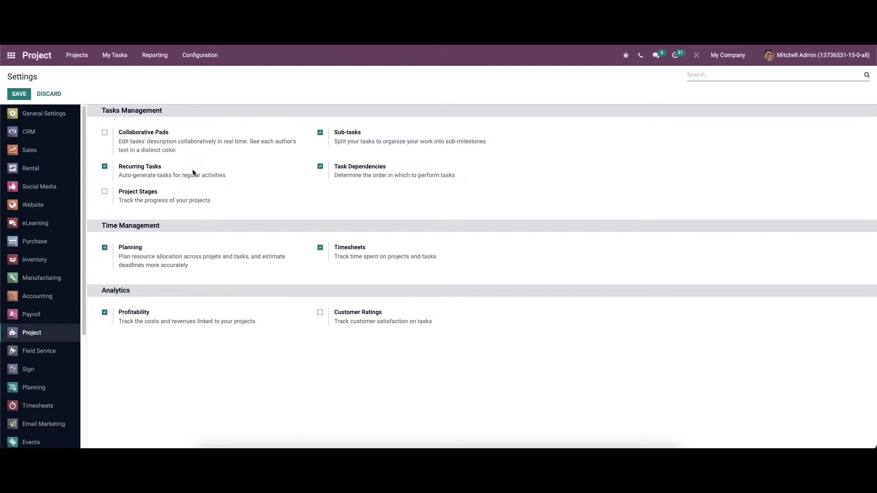
# Step: Enable the Project Stages option and save the settings
pyautogui.click(104, 193)
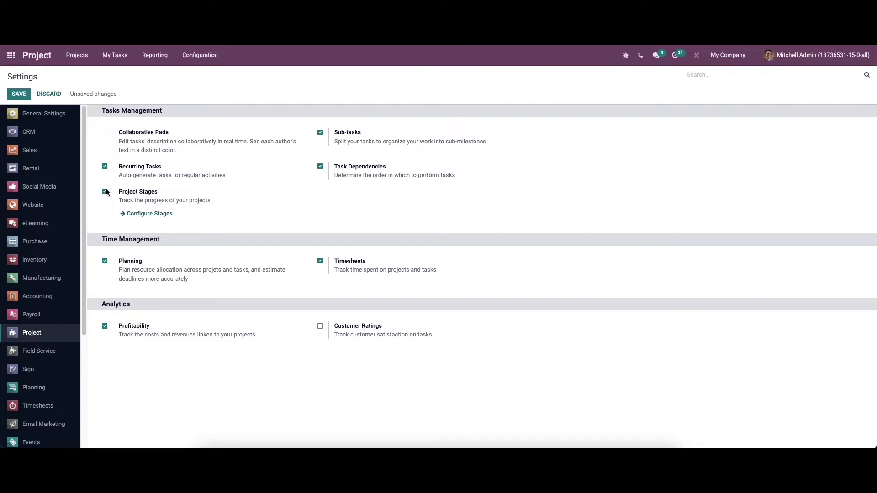
pyautogui.click(17, 92)
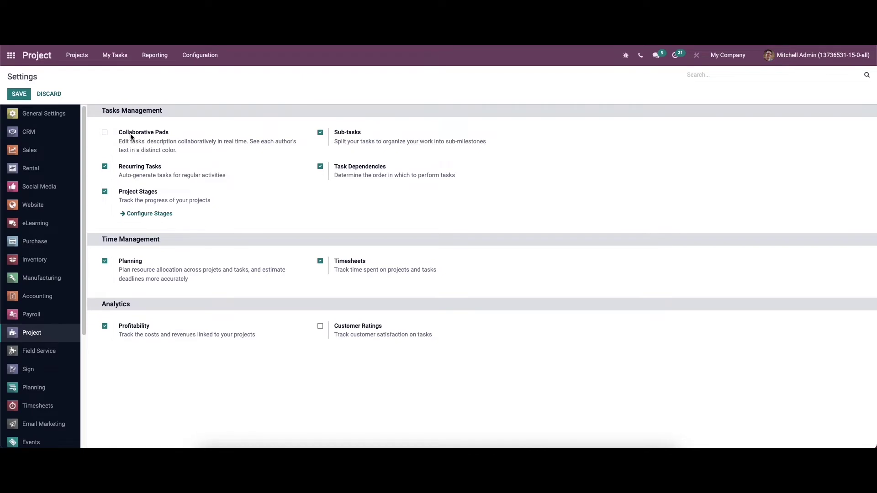
pyautogui.click(197, 62)
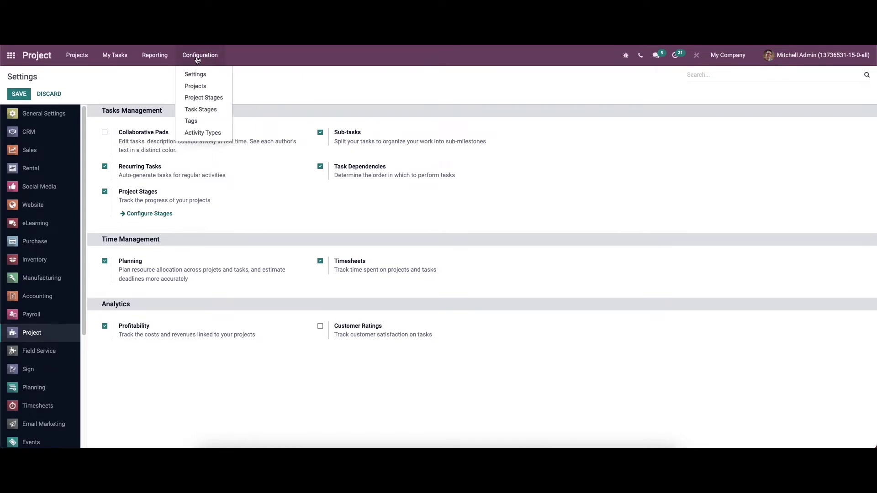
# Step: Open the Project Stages list (To Do, In Progress, Done, Canceled) and discard an empty new row
pyautogui.click(200, 96)
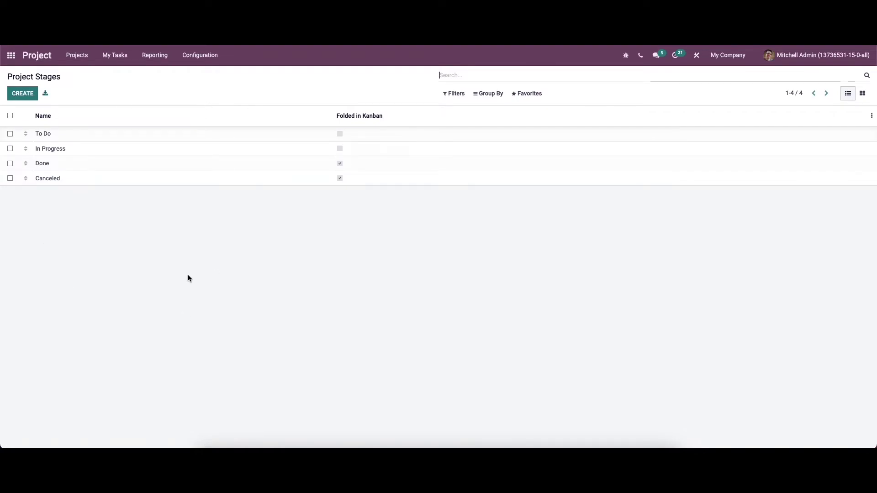
pyautogui.click(27, 94)
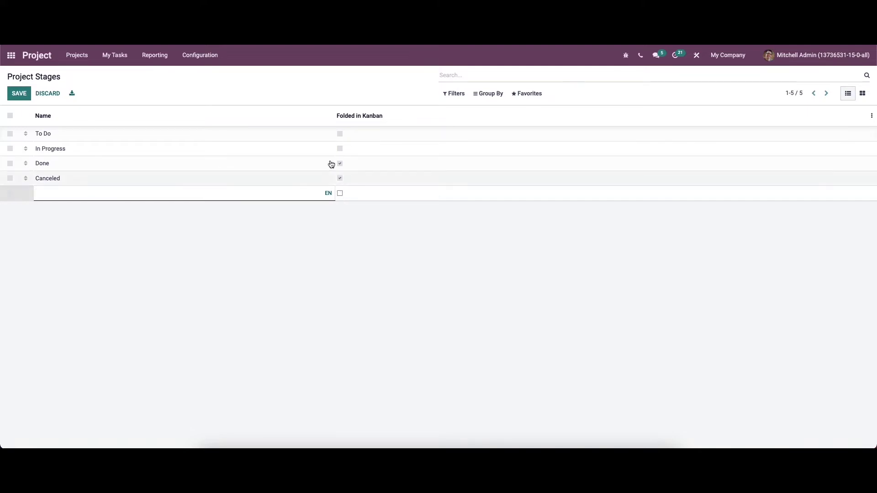
pyautogui.click(45, 93)
# Step: Return to the projects board and unfold the Done and Canceled stage columns
pyautogui.click(71, 59)
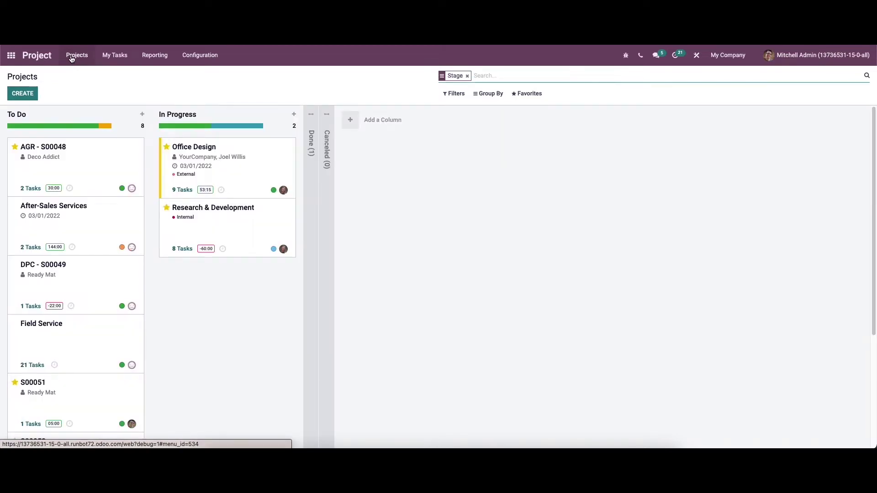
pyautogui.click(312, 137)
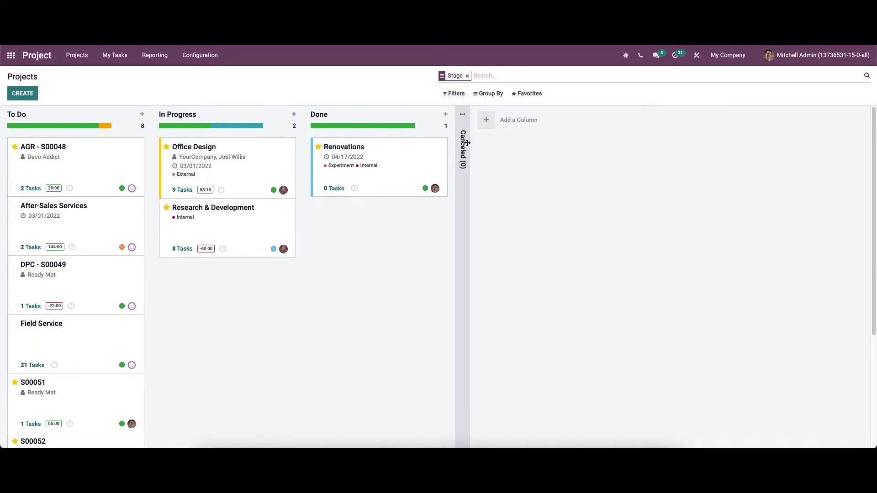
pyautogui.click(463, 146)
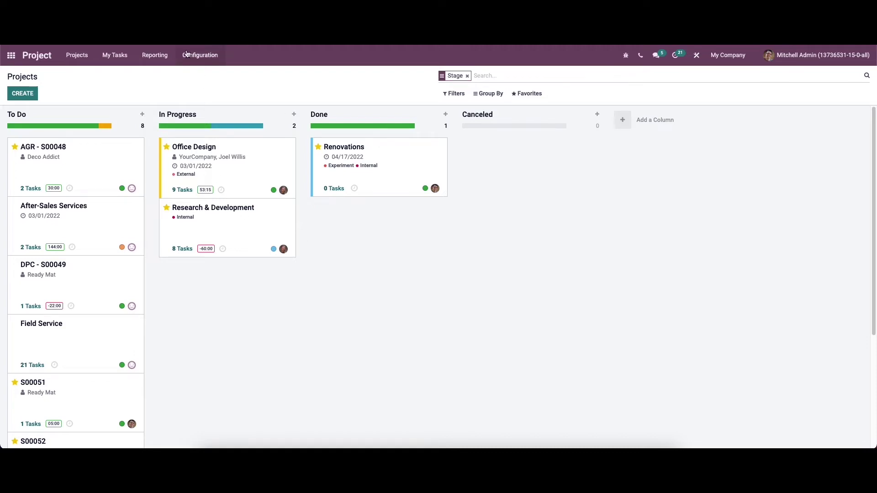
pyautogui.click(195, 57)
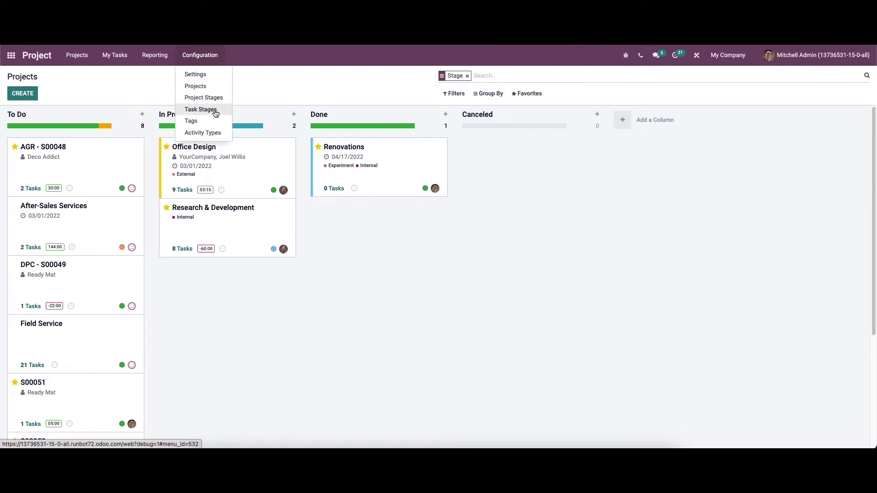
# Step: Open the list of 26 task stages and check its optional columns
pyautogui.click(215, 111)
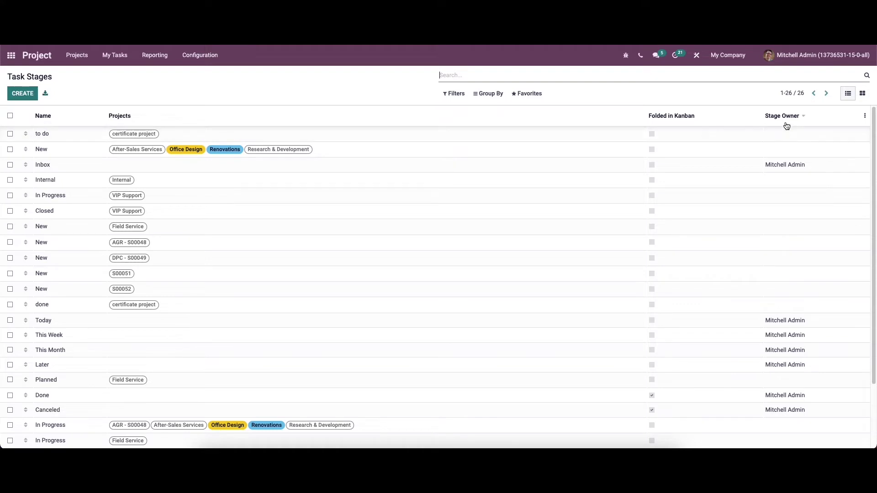
pyautogui.moveTo(786, 126)
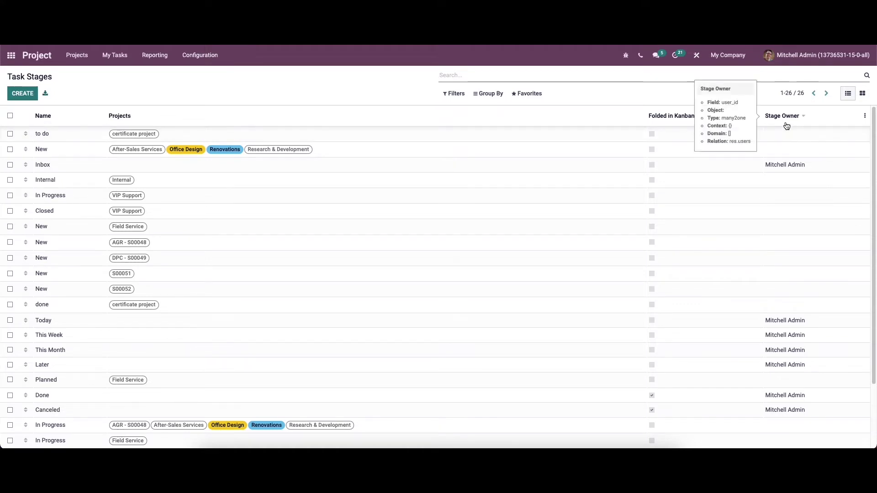
pyautogui.click(865, 116)
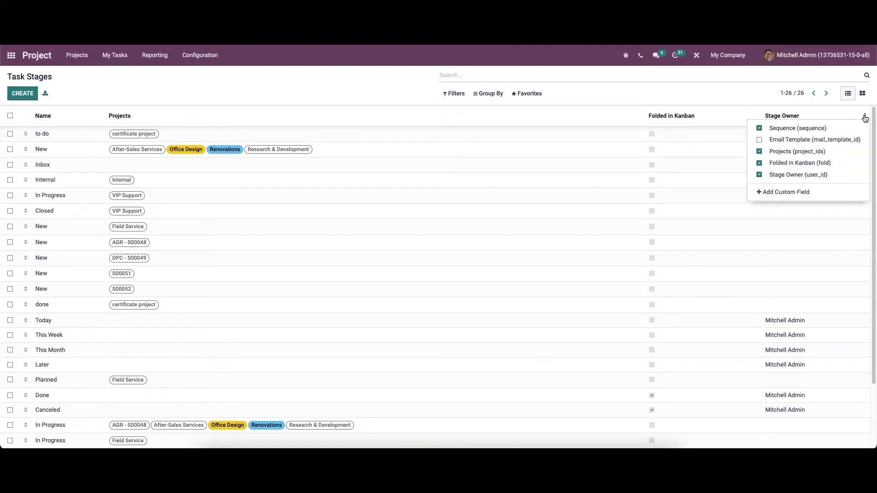
pyautogui.click(745, 72)
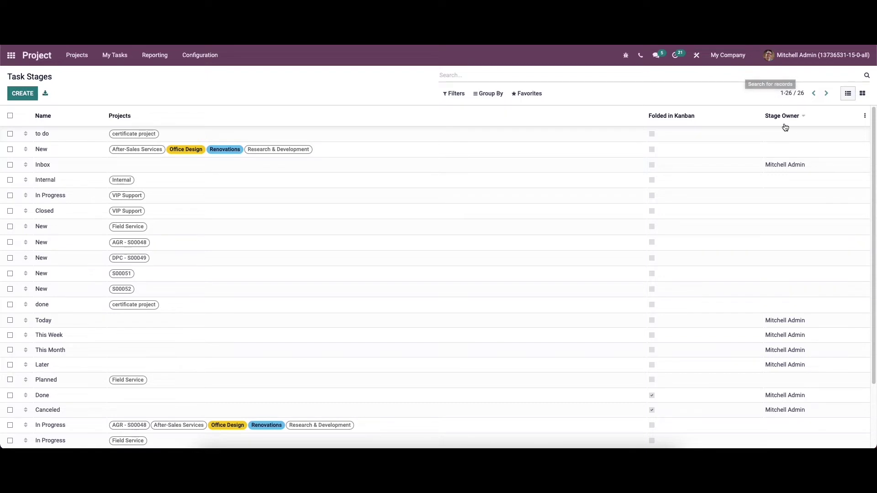
pyautogui.moveTo(807, 125)
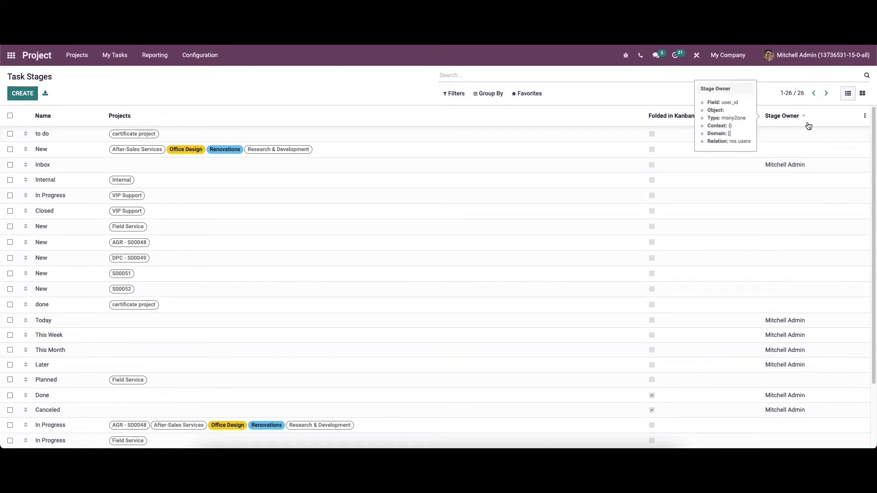
# Step: Open the Tasks Analysis report and read the per-project task counts stacked by stage
pyautogui.click(158, 57)
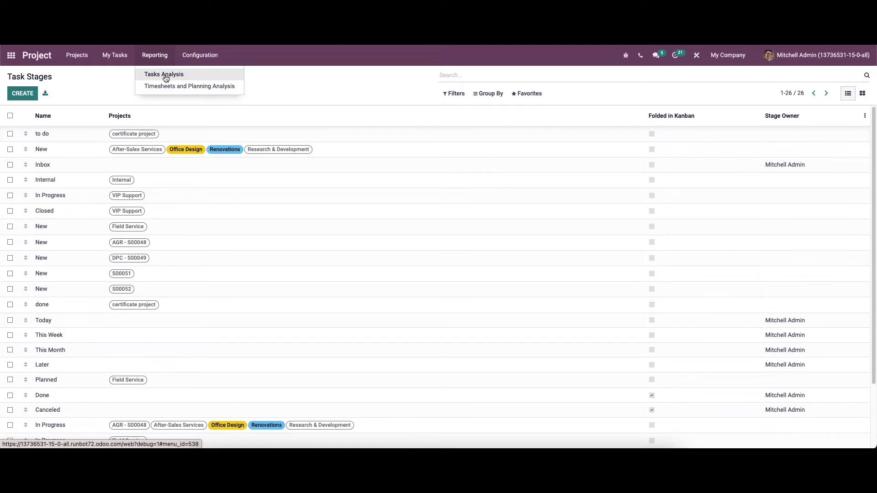
pyautogui.click(165, 75)
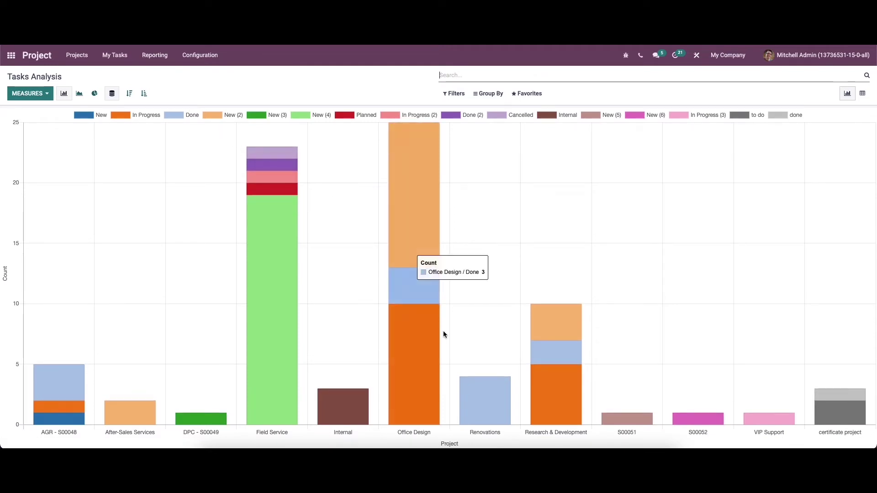
pyautogui.moveTo(420, 371)
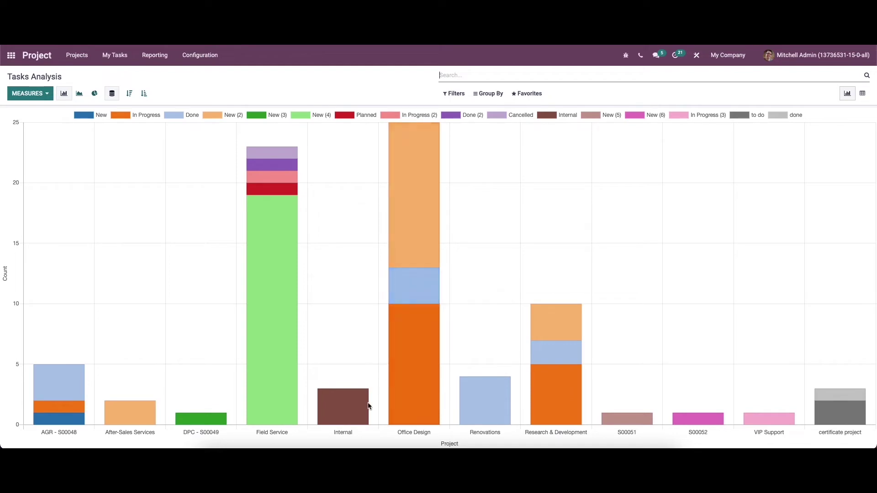
pyautogui.moveTo(369, 411)
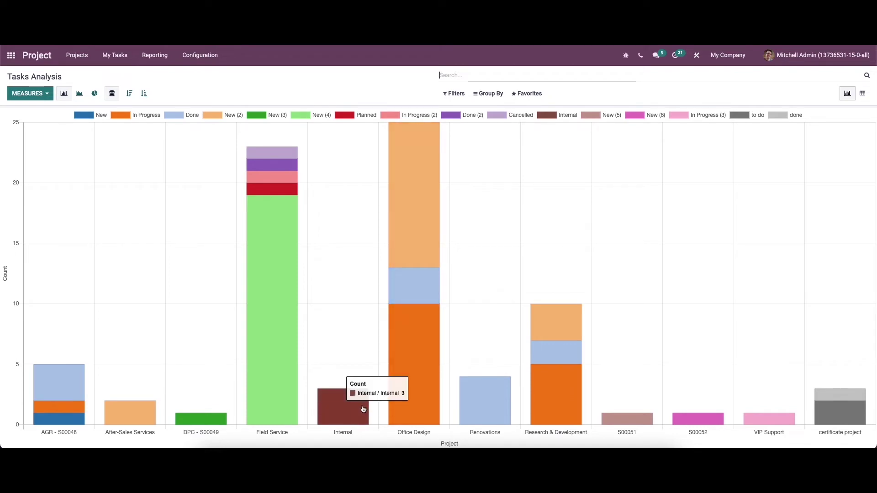
pyautogui.click(47, 92)
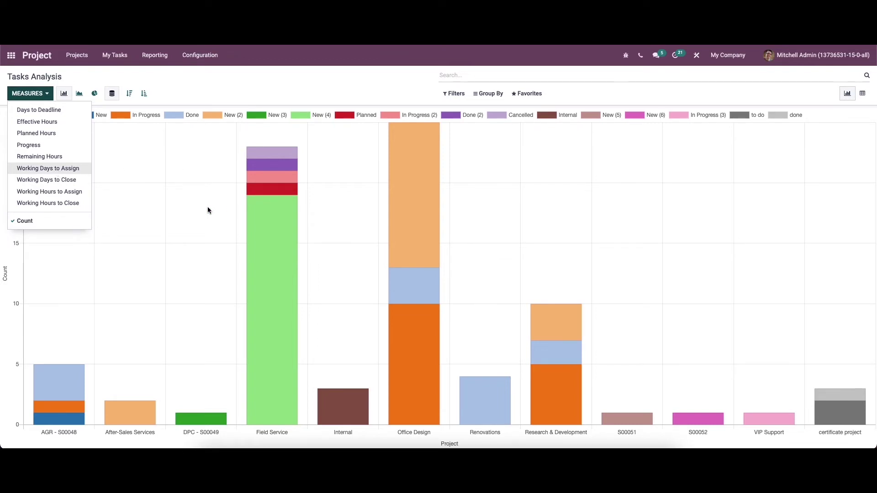
# Step: Review the measures and Deadline grouping, then show Tasks Analysis as a pivot of 79 tasks
pyautogui.click(48, 93)
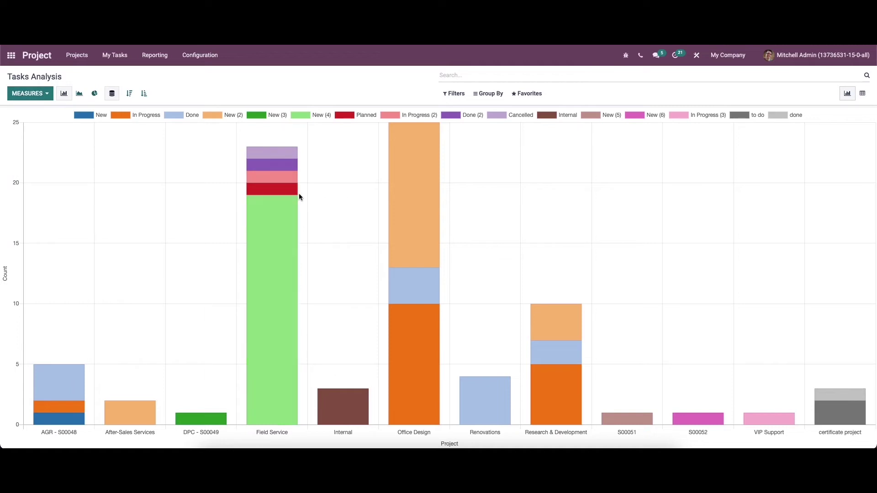
pyautogui.click(485, 94)
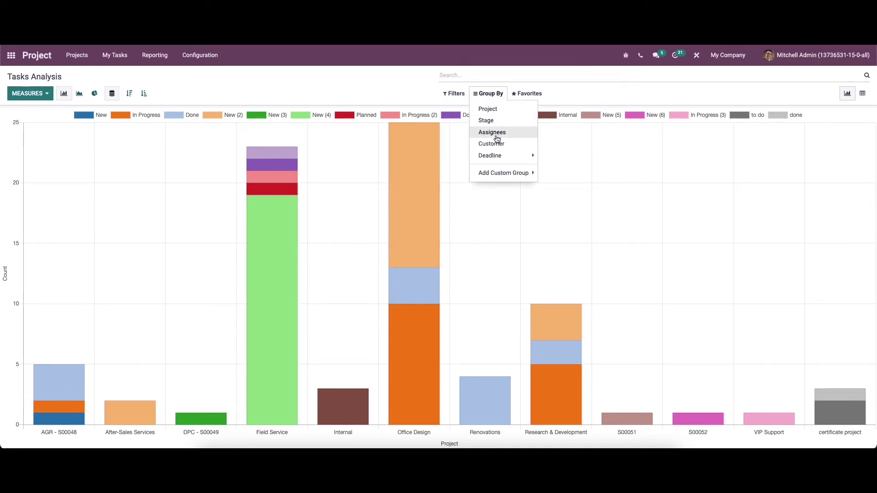
pyautogui.click(500, 157)
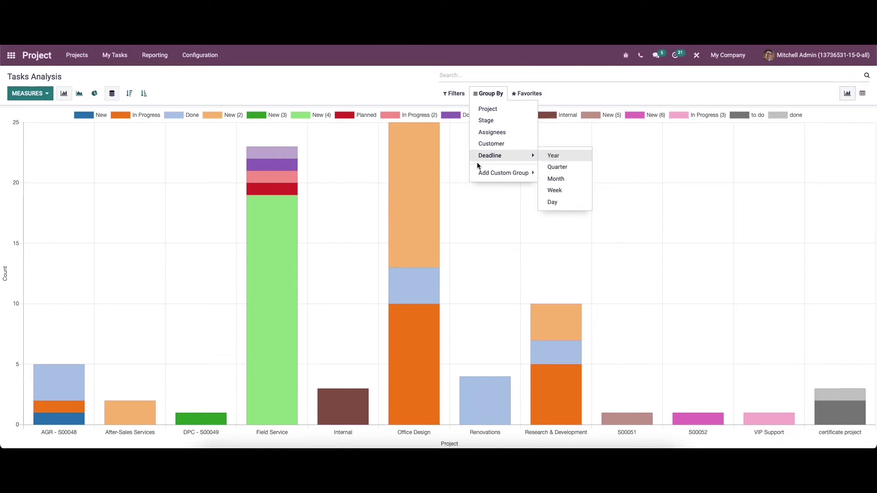
pyautogui.click(865, 93)
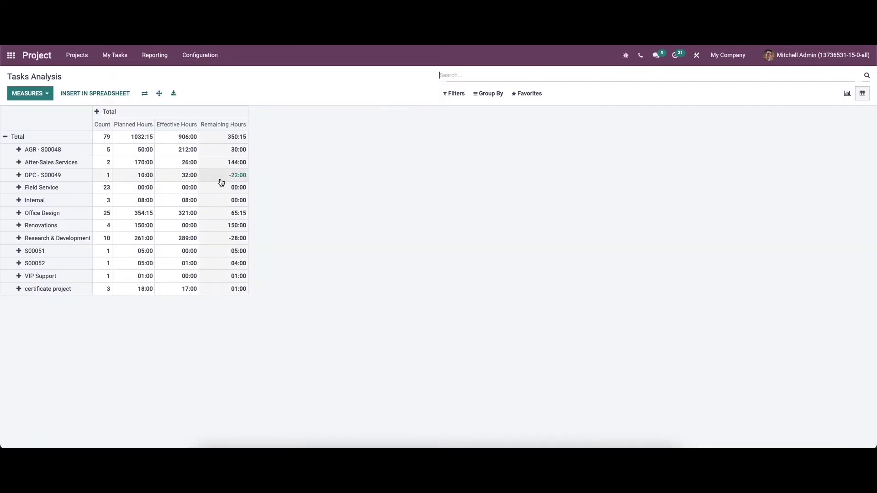
# Step: Add Progress, Working Days to Assign/Close and Working Hours to Assign measures to the pivot
pyautogui.click(37, 97)
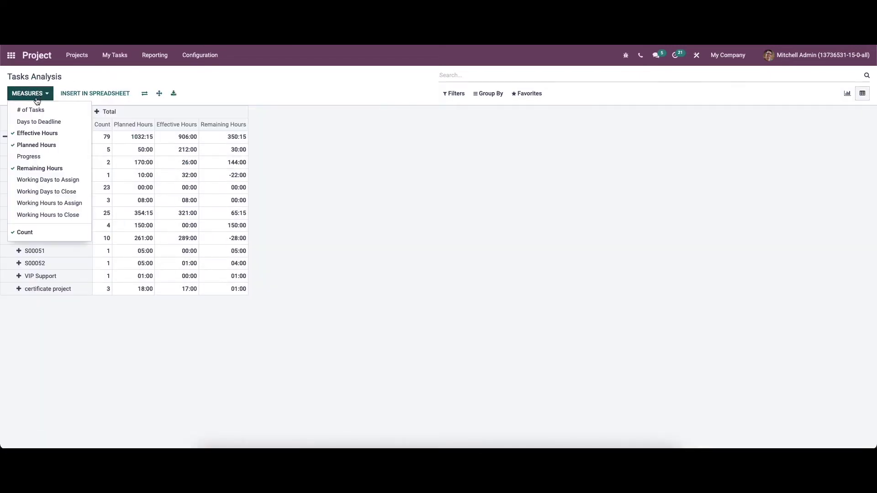
pyautogui.click(42, 156)
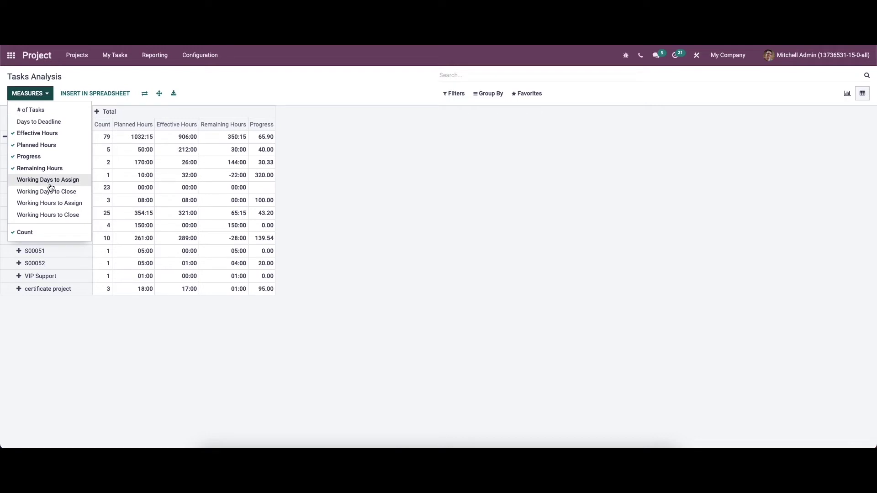
pyautogui.click(50, 182)
pyautogui.click(50, 192)
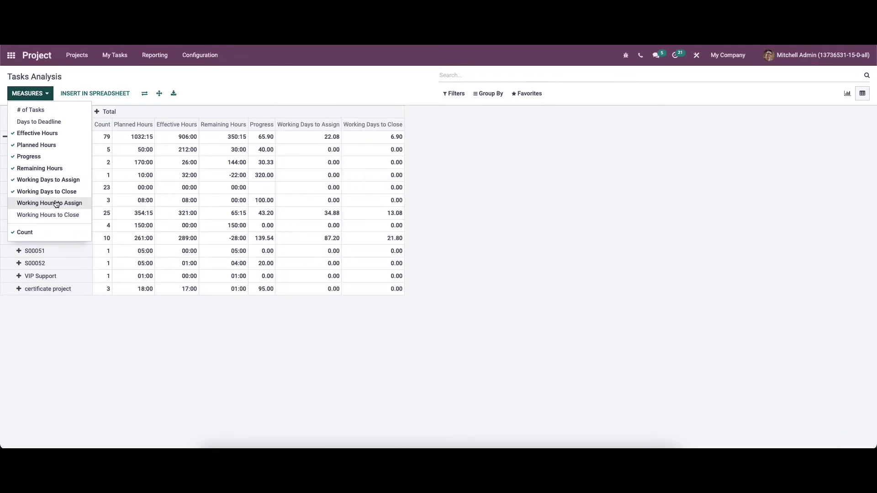
pyautogui.click(57, 203)
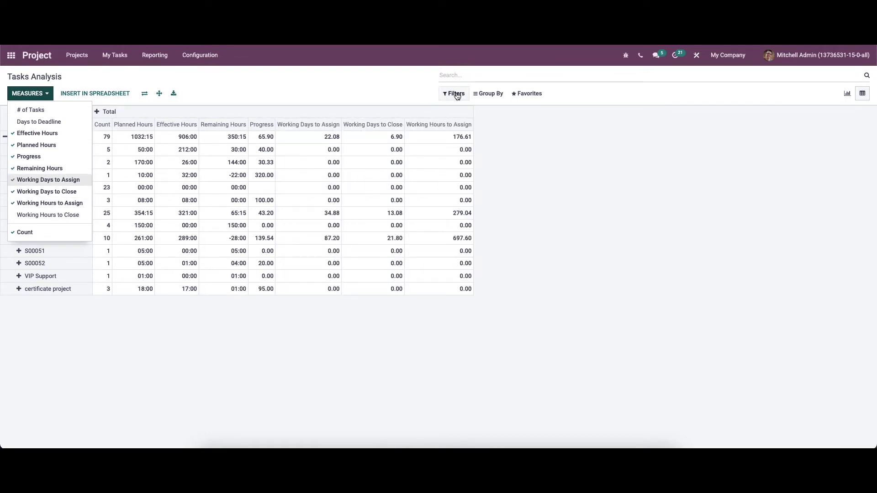
pyautogui.click(489, 93)
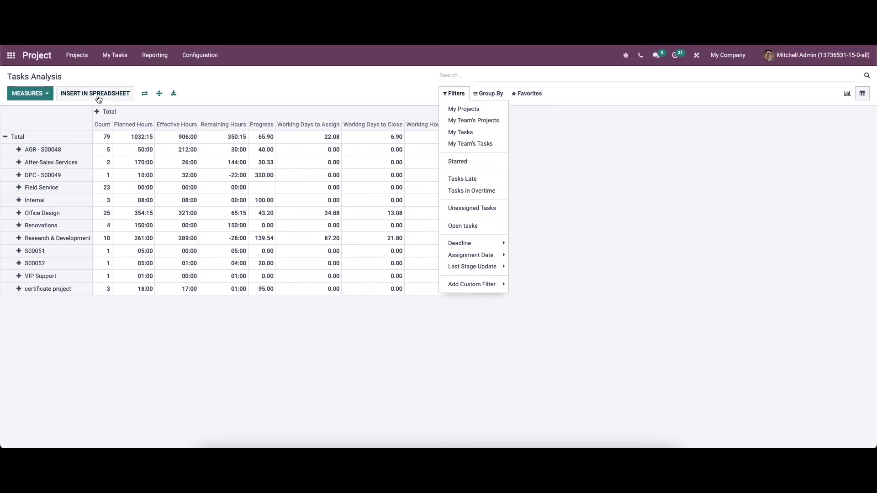
pyautogui.click(229, 96)
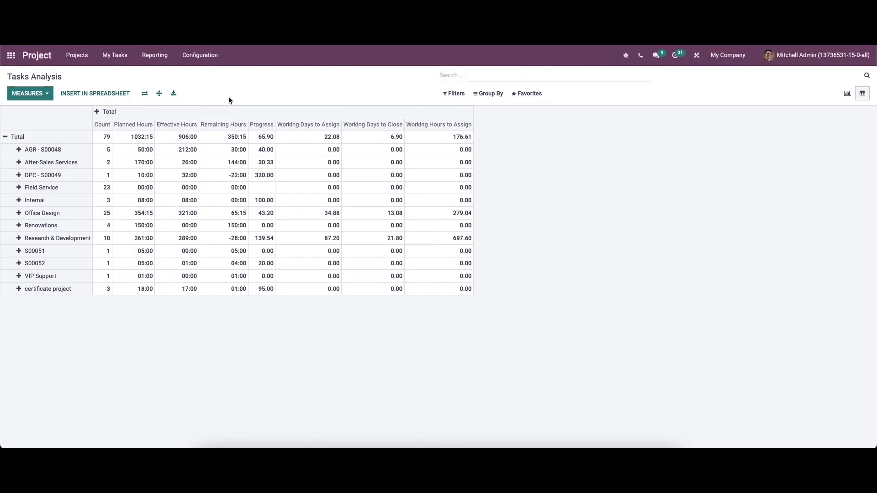
pyautogui.click(150, 55)
# Step: Open Timesheets and Planning Analysis and review its measures and grouping options without changes
pyautogui.click(163, 87)
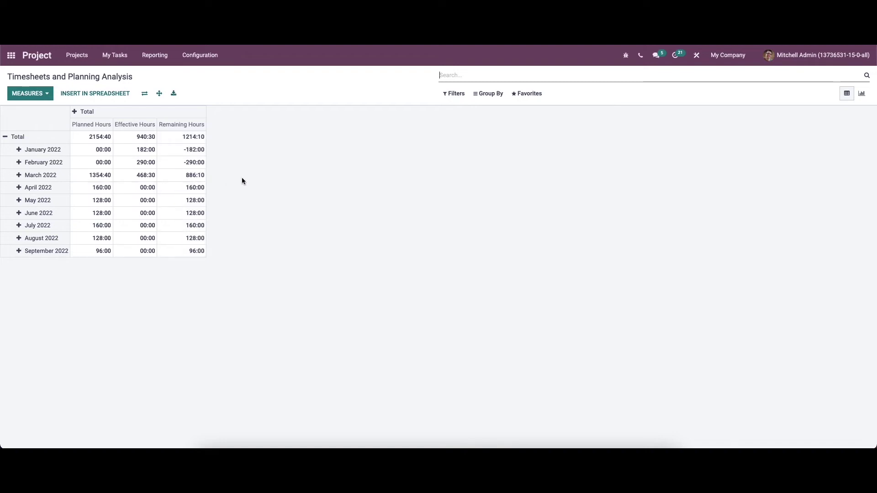
pyautogui.click(25, 94)
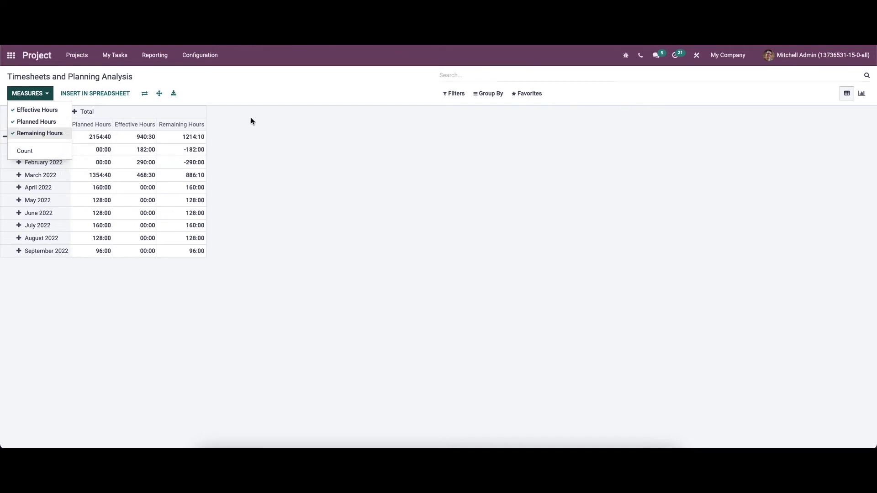
pyautogui.click(484, 95)
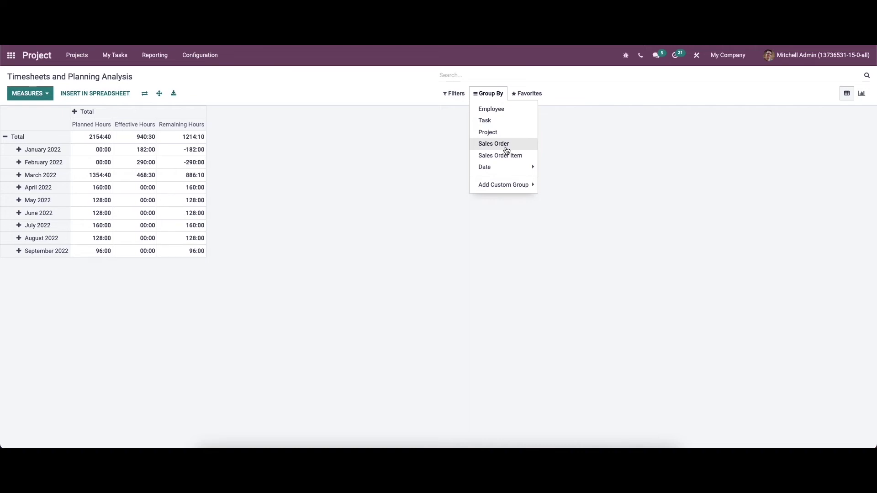
pyautogui.click(500, 185)
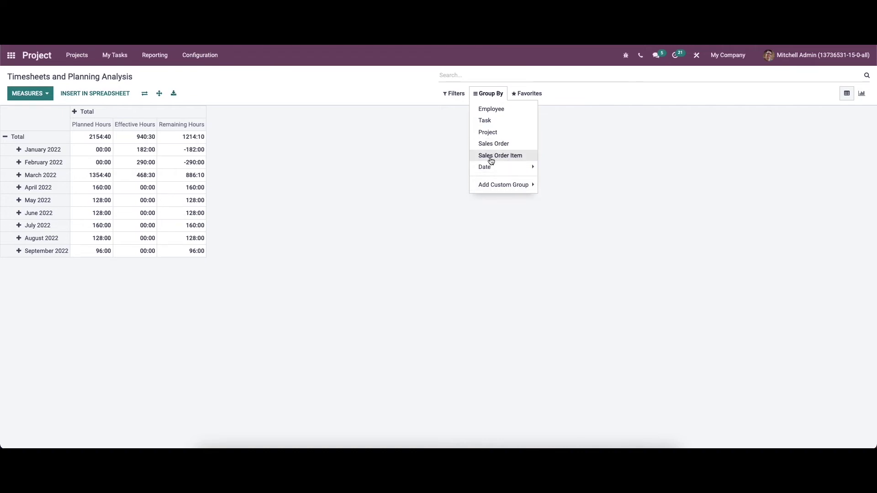
pyautogui.click(485, 167)
pyautogui.click(448, 166)
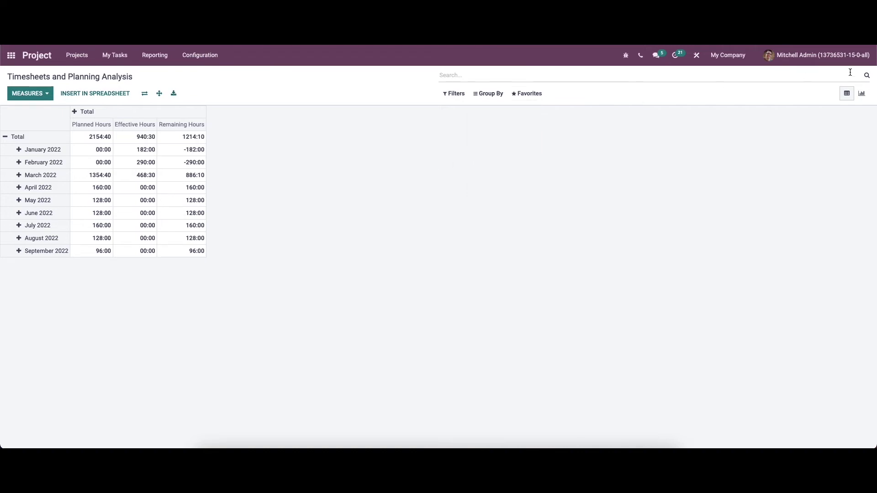
pyautogui.click(862, 94)
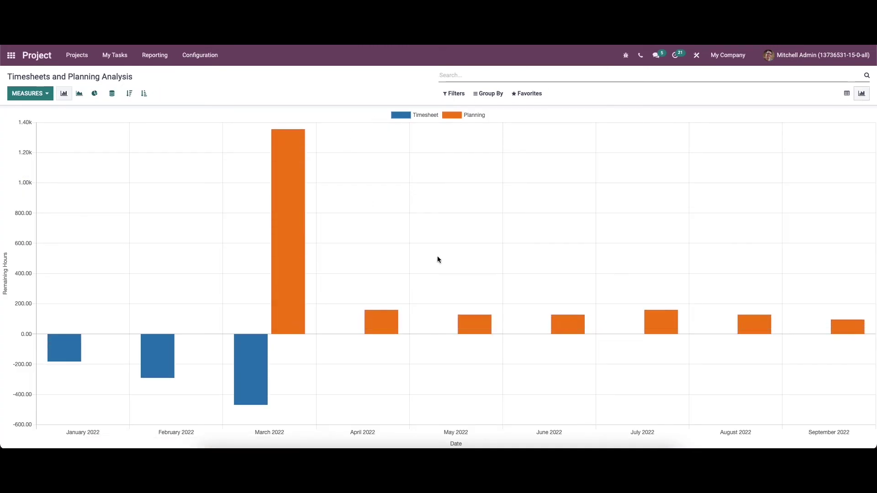
# Step: Compare monthly remaining hours as bar, line and pie charts, ending on the bar chart
pyautogui.click(64, 95)
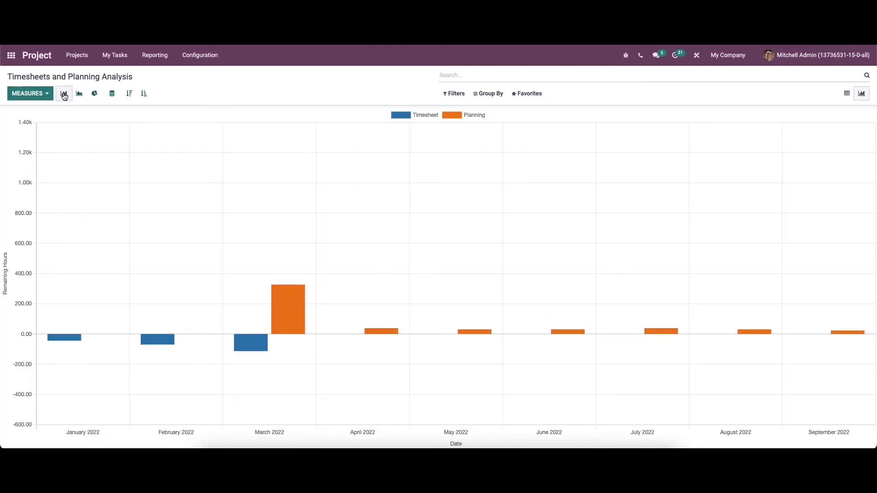
pyautogui.click(79, 94)
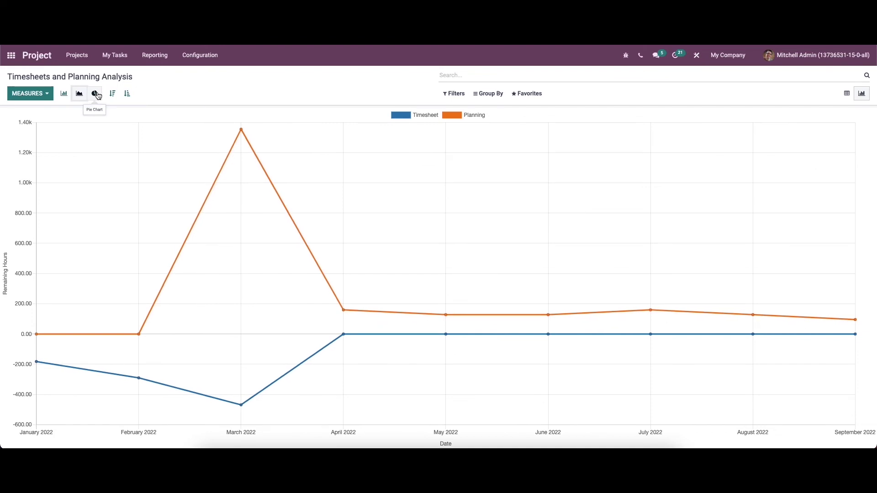
pyautogui.click(95, 94)
pyautogui.click(64, 94)
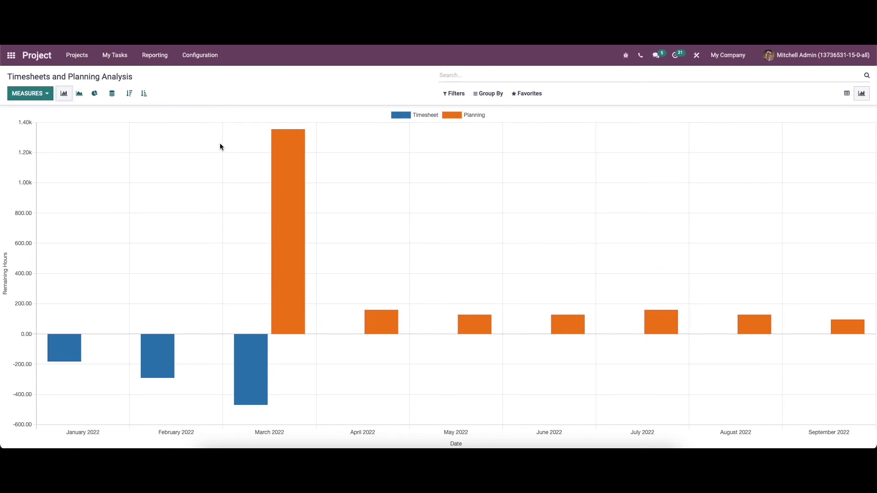
pyautogui.click(204, 60)
# Step: Turn on Customer Ratings under Analytics in the project settings and save
pyautogui.click(208, 76)
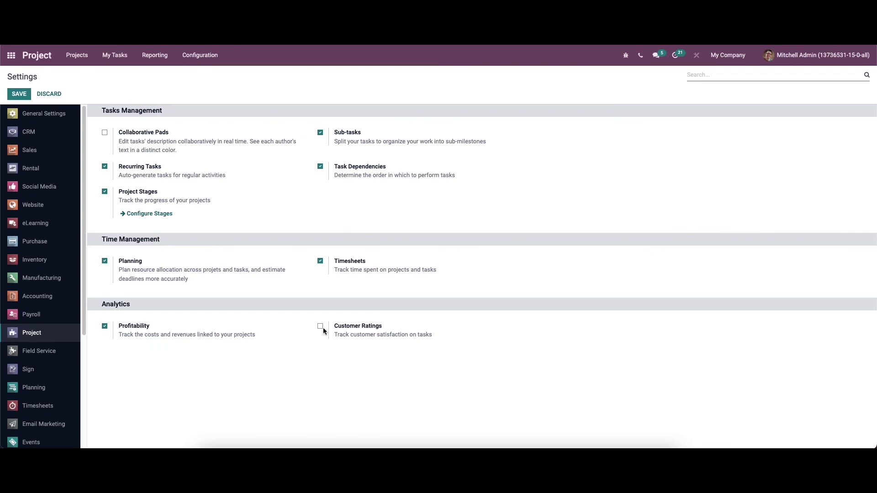
pyautogui.click(320, 327)
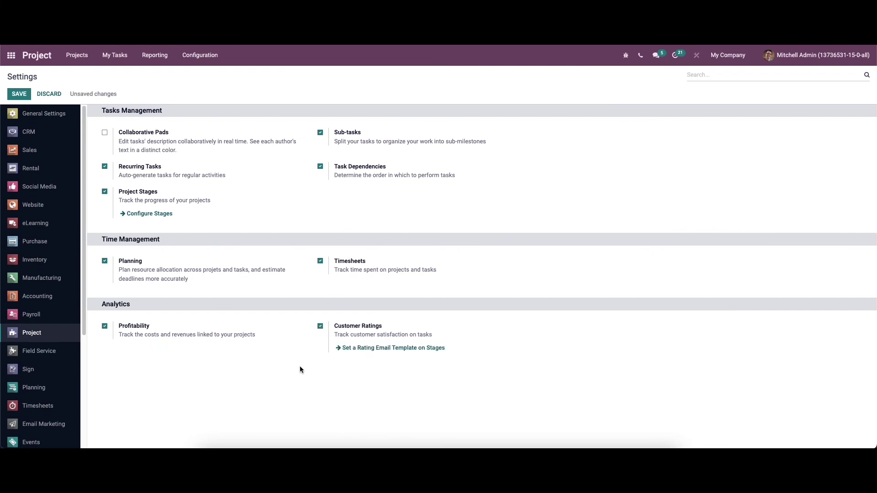
pyautogui.click(12, 95)
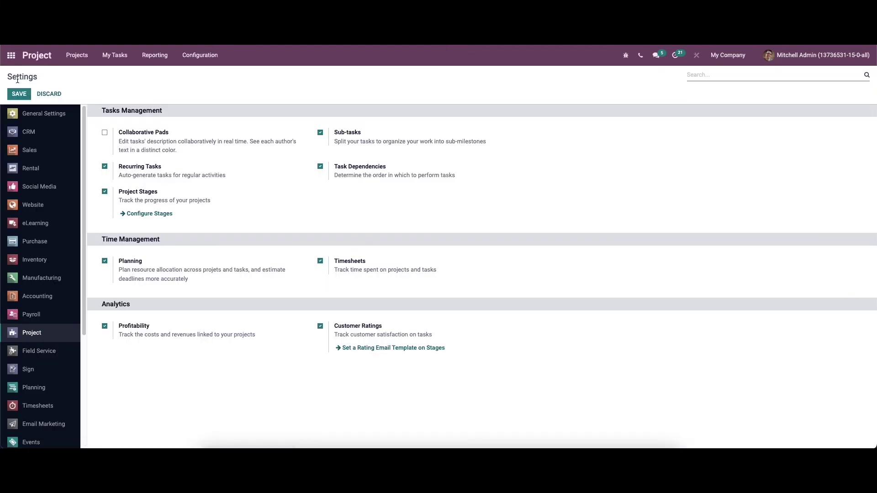
pyautogui.click(156, 55)
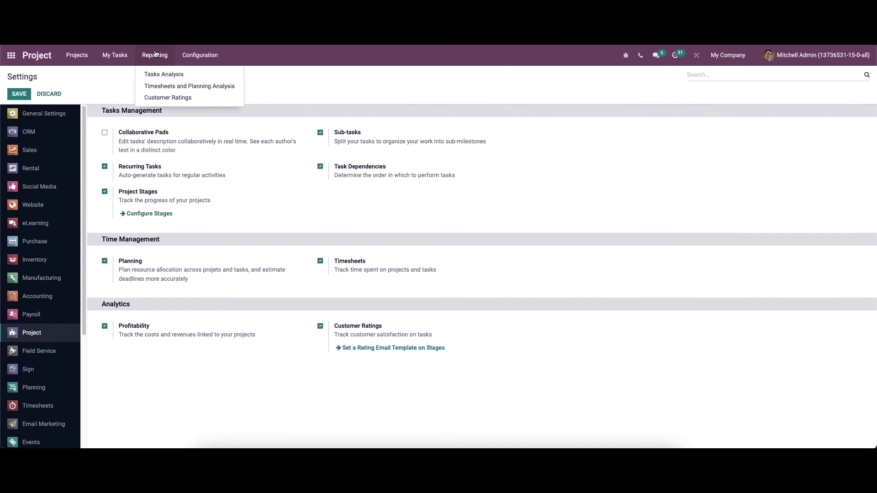
# Step: Open the Customer Ratings report and review the 'Modifications asked by the customer' rating
pyautogui.click(166, 99)
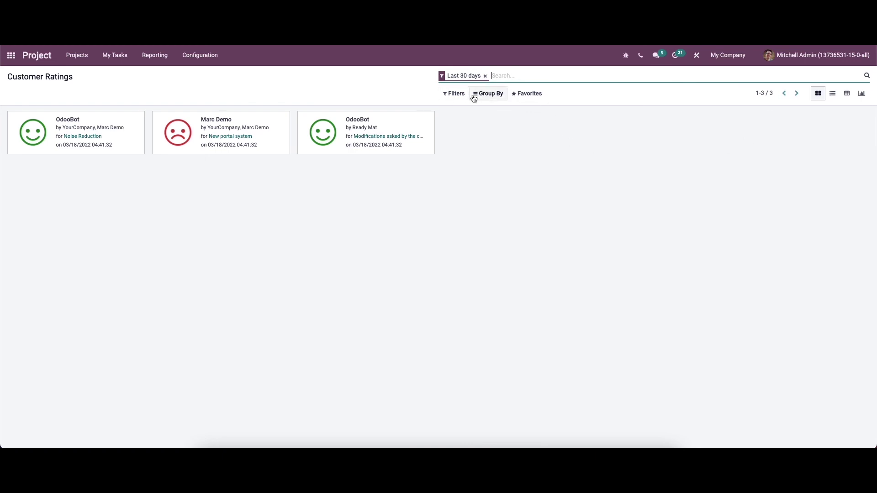
pyautogui.click(373, 129)
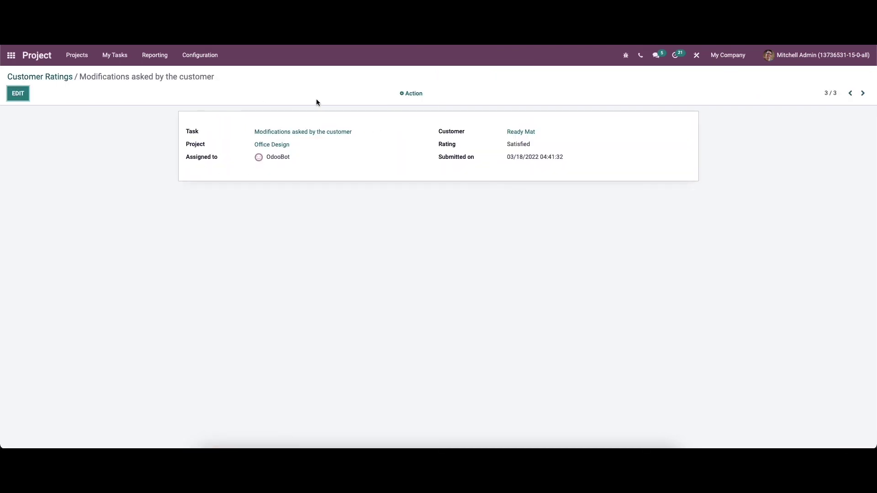
pyautogui.click(37, 78)
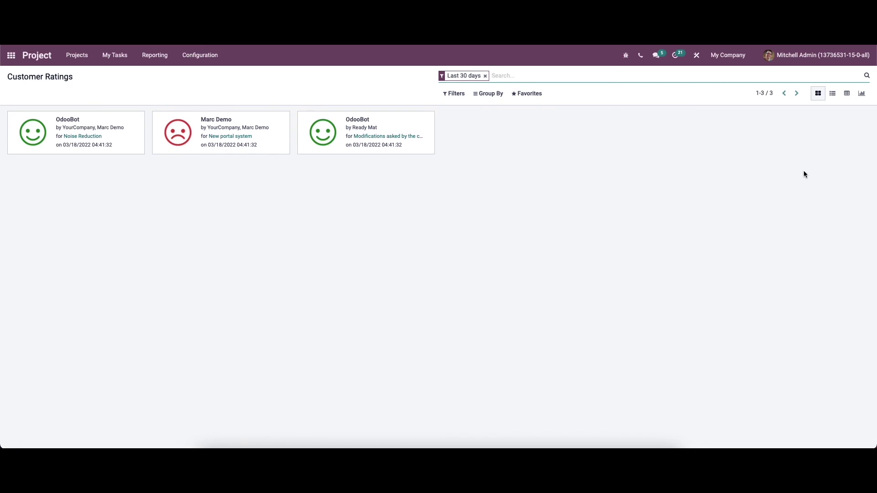
pyautogui.click(833, 94)
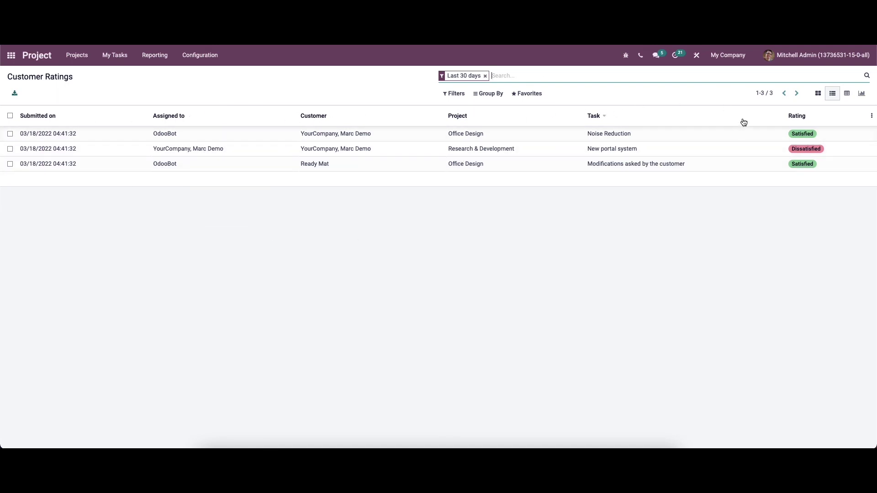
# Step: Check the Rating column's field information in the customer ratings list
pyautogui.moveTo(800, 118)
pyautogui.moveTo(810, 112)
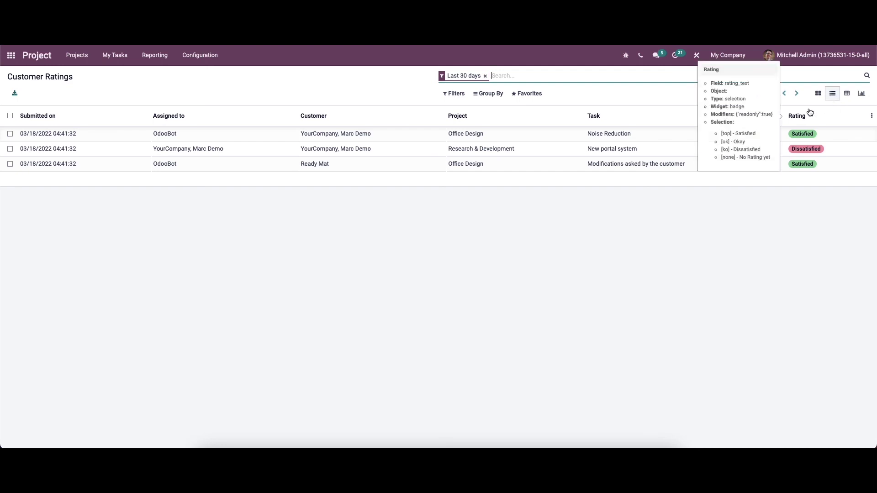